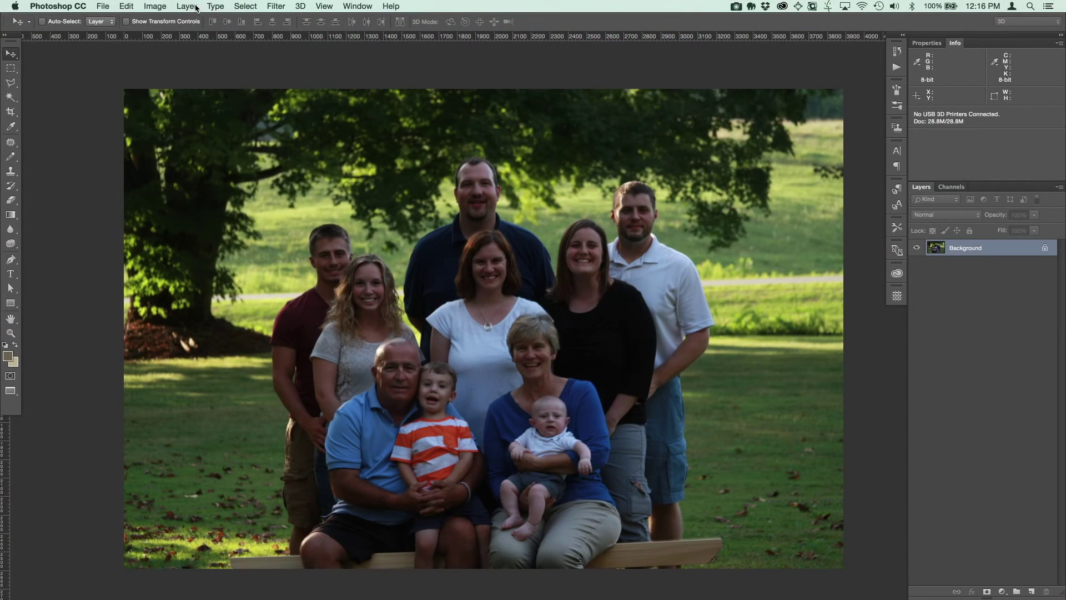
Step: Duplicate the Background photo to Layer 1 with Cmd+J and apply Filter > Camera Raw Filter to it
left_click(246, 7)
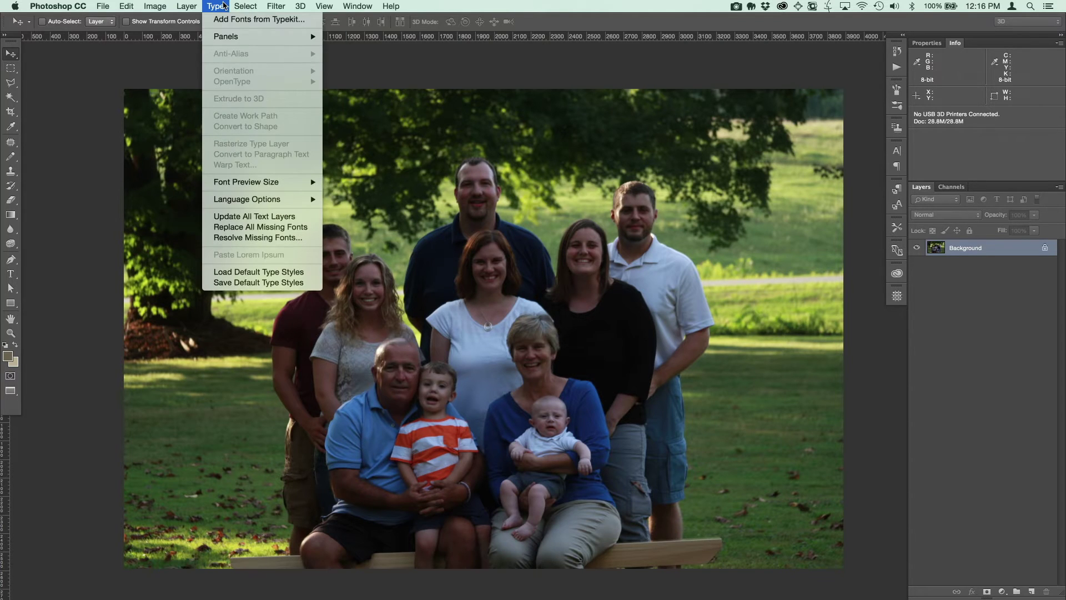
left_click(723, 74)
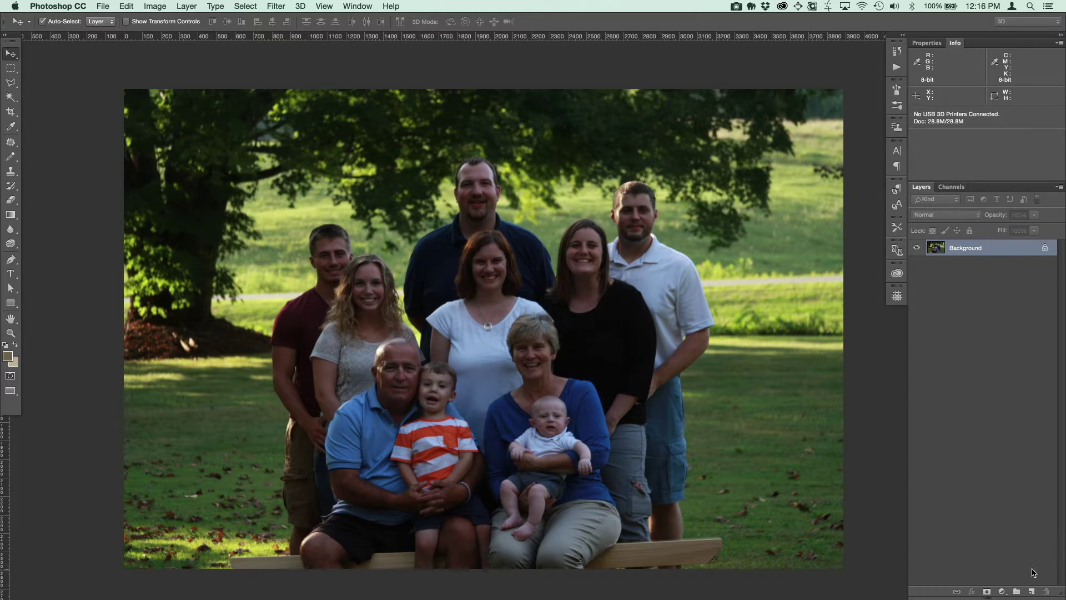
key("super+j")
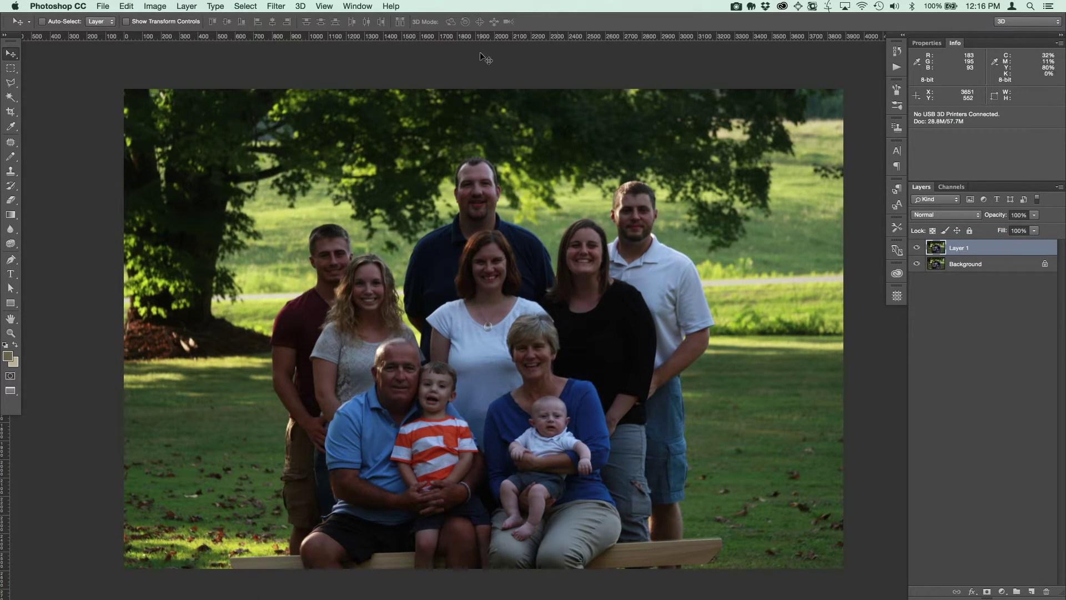
left_click(276, 8)
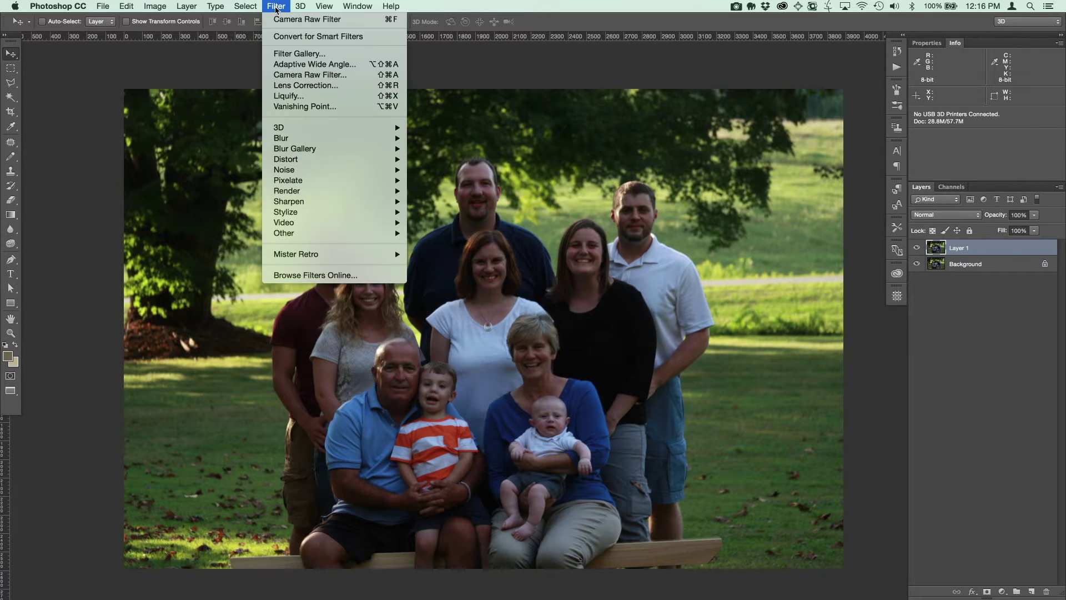
left_click(310, 75)
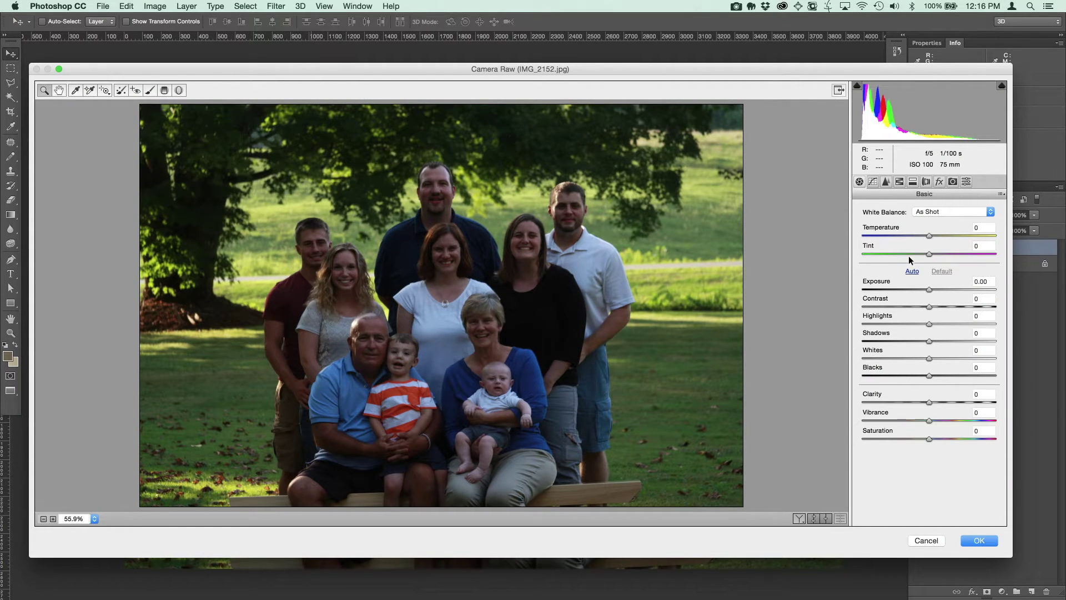
Step: Set Camera Raw Exposure to +1.00 after trying values up to +3.50
left_click(988, 281)
key("shift+Up")
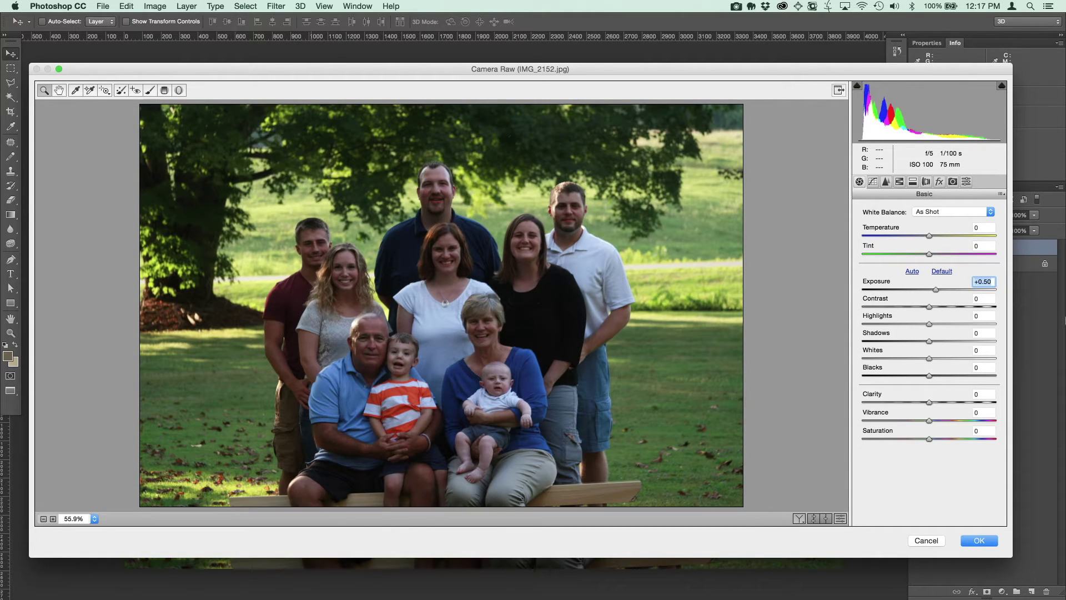
key("shift+Up")
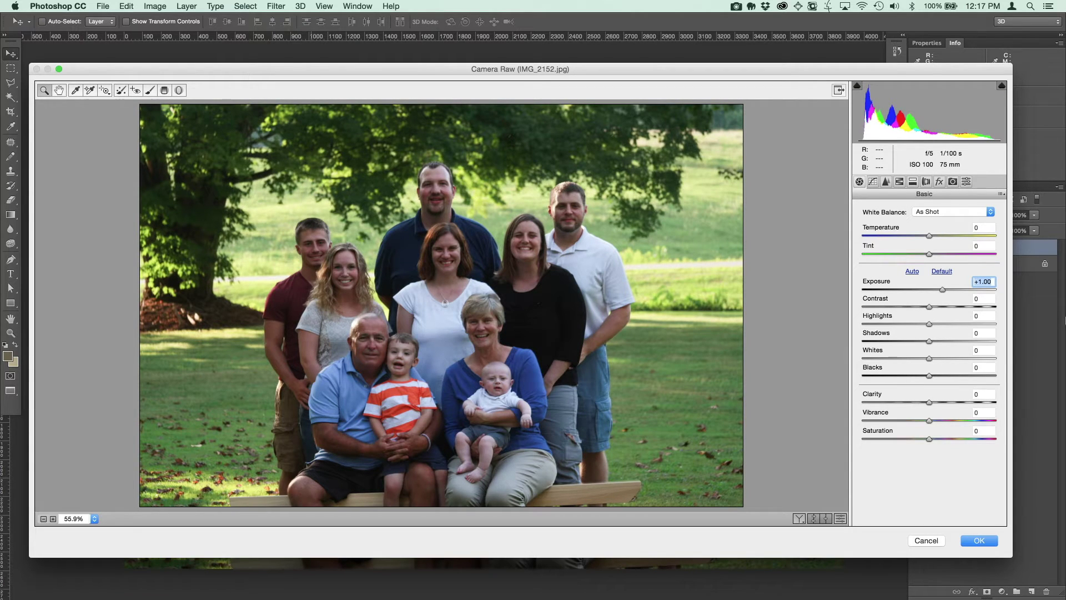
key("shift+Up")
key("shift+Up")
key("shift+Up")
key("shift+Up")
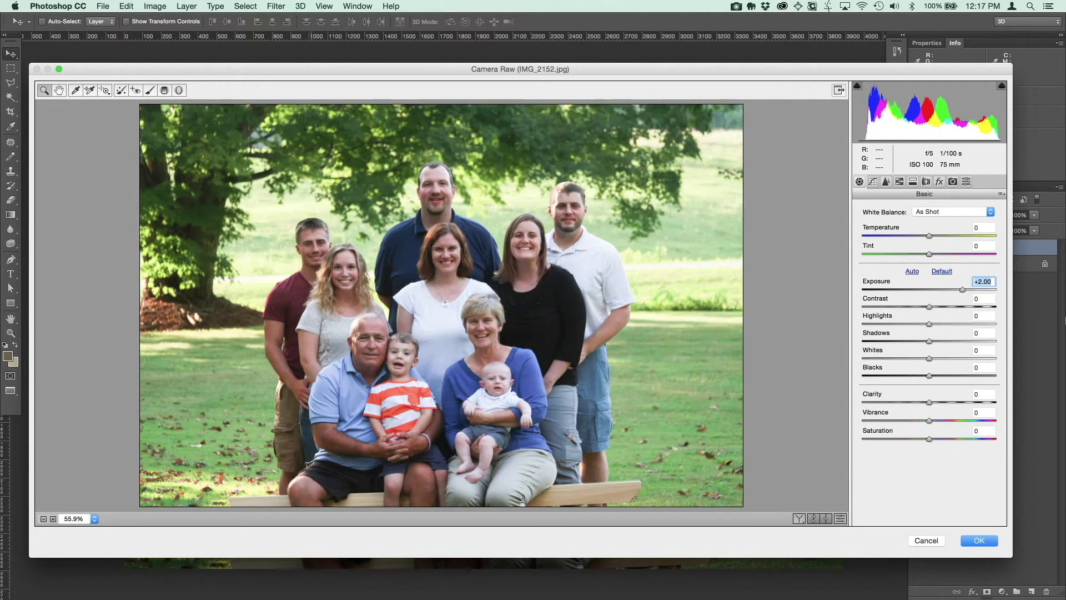
key("shift+Up")
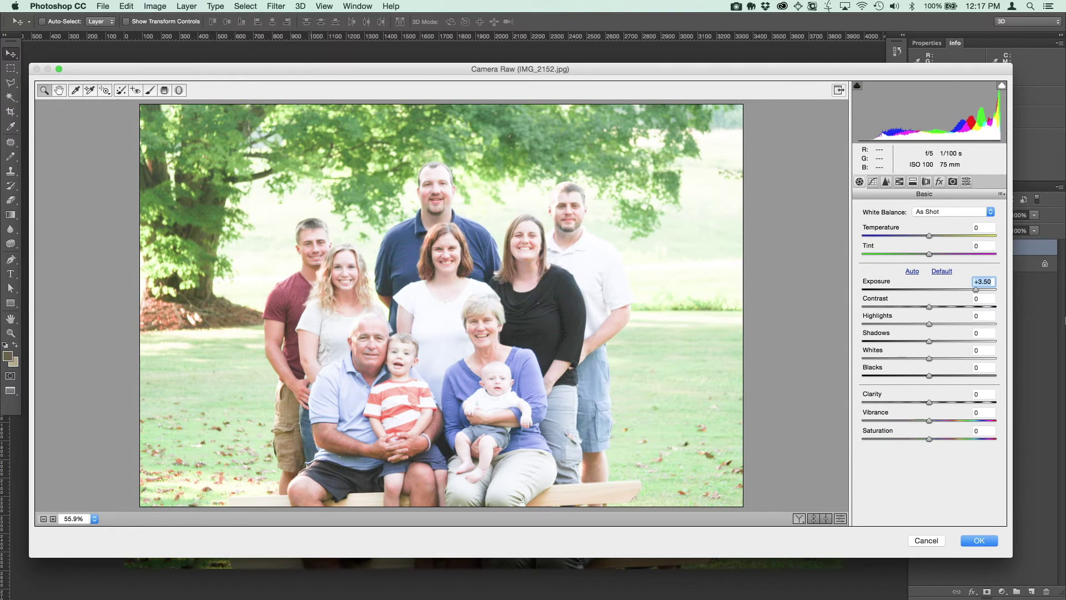
key("shift+Down")
key("shift+Down")
key("shift+Down")
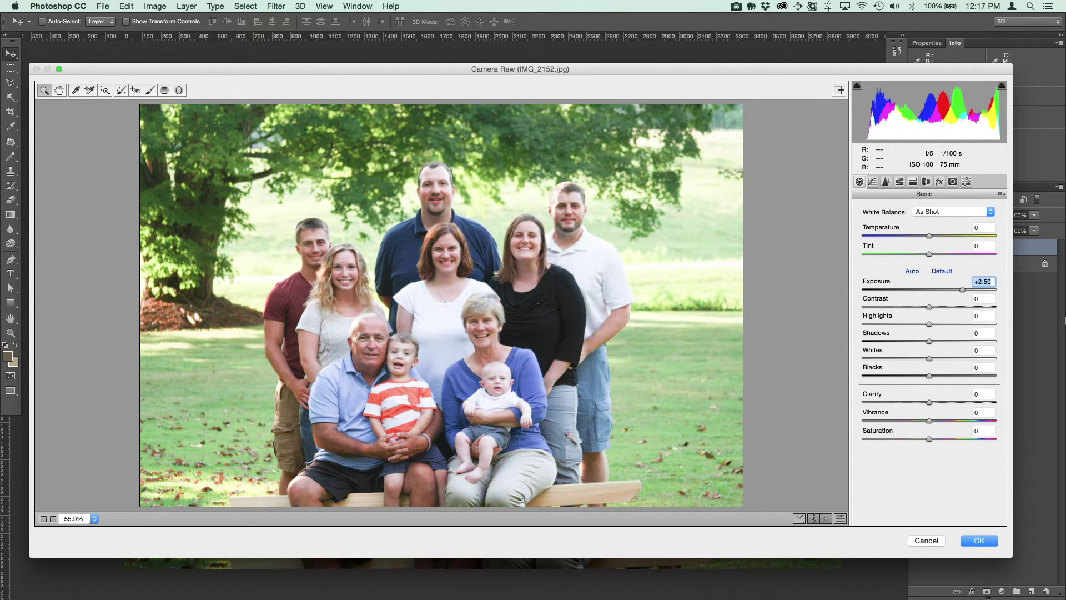
key("shift+Down")
key("shift+Down")
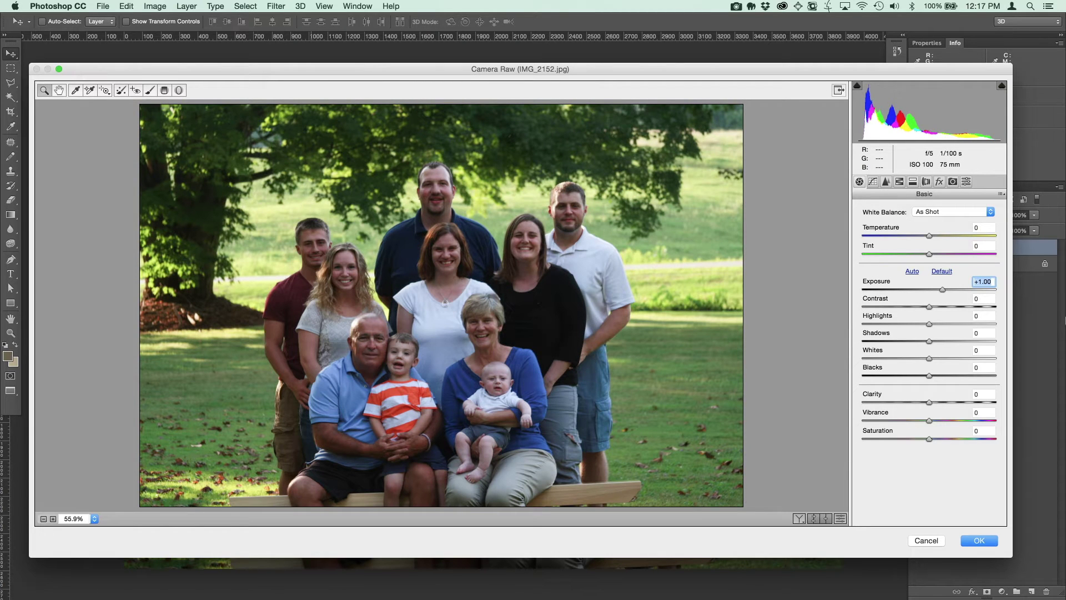
Step: Lower Contrast to -60
left_click(986, 298)
type("-10")
key("shift+Down")
key("shift+Down")
key("shift+Down")
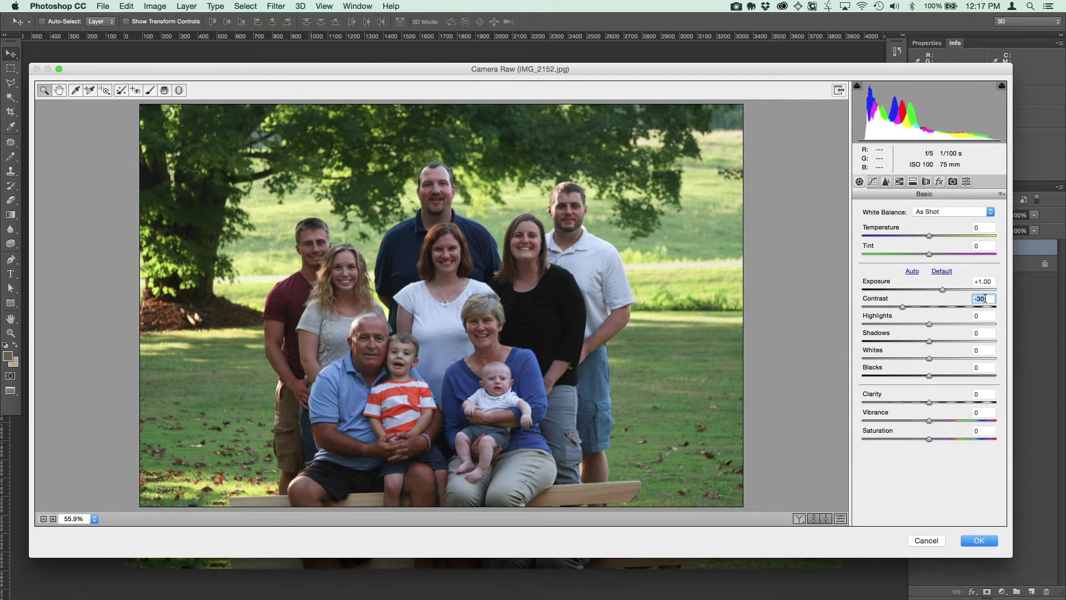
key("shift+Down")
key("shift+Down")
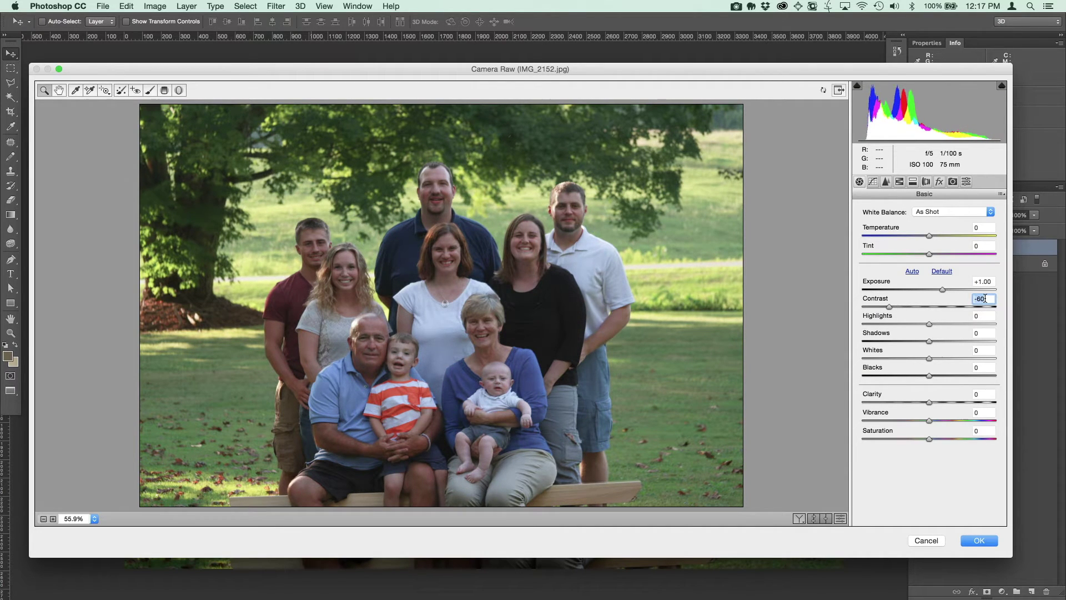
key("shift+Down")
key("shift+Up")
Step: Drag Blacks up to +26 and set Clarity to +20 in the Basic panel
left_click(977, 350)
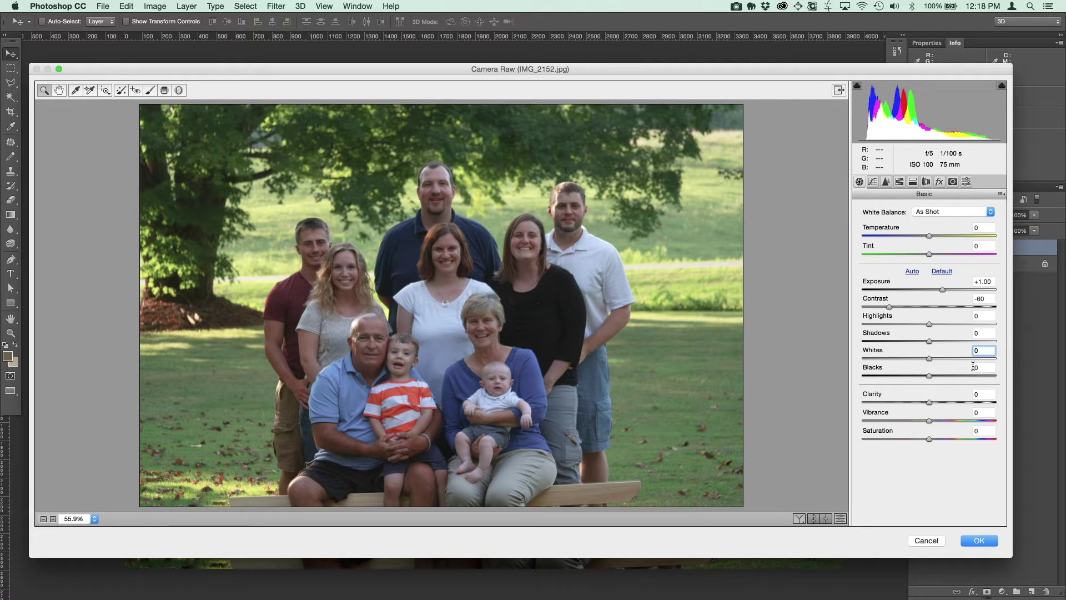
mouse_move(929, 376)
left_mouse_down()
mouse_move(885, 376)
mouse_move(975, 372)
mouse_move(924, 372)
mouse_move(945, 372)
left_mouse_up()
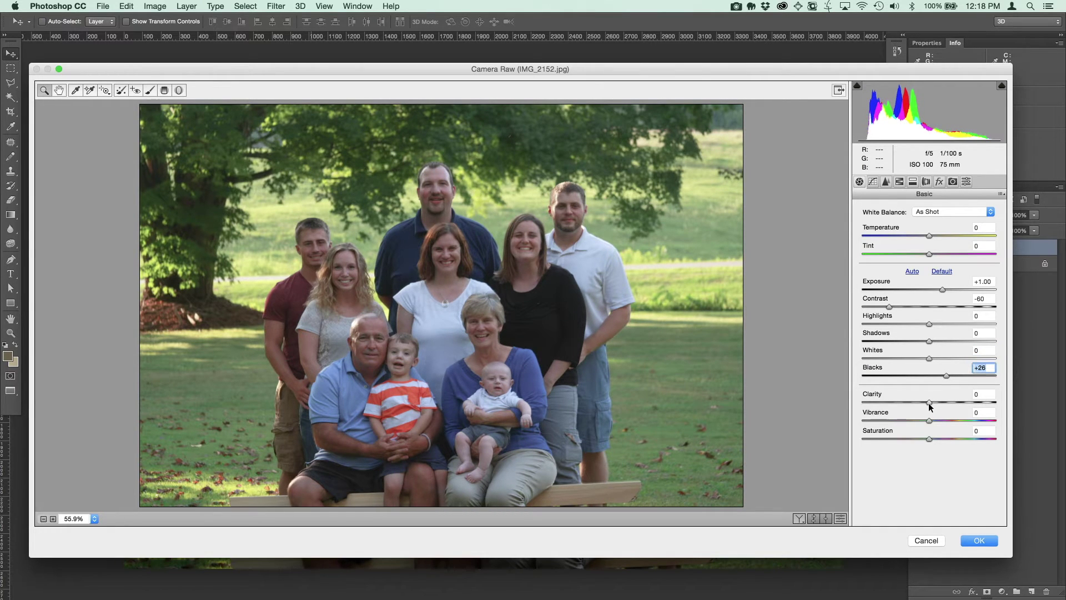
mouse_move(931, 403)
left_mouse_down()
mouse_move(992, 394)
mouse_move(883, 412)
mouse_move(935, 404)
left_mouse_up()
type("10")
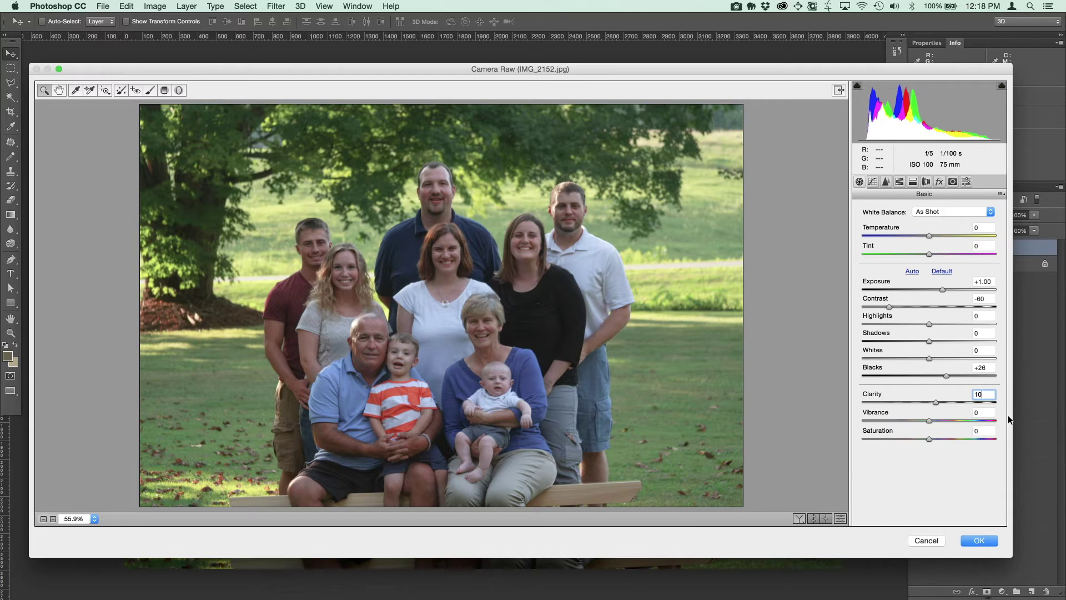
key("shift+Up")
key("shift+Up")
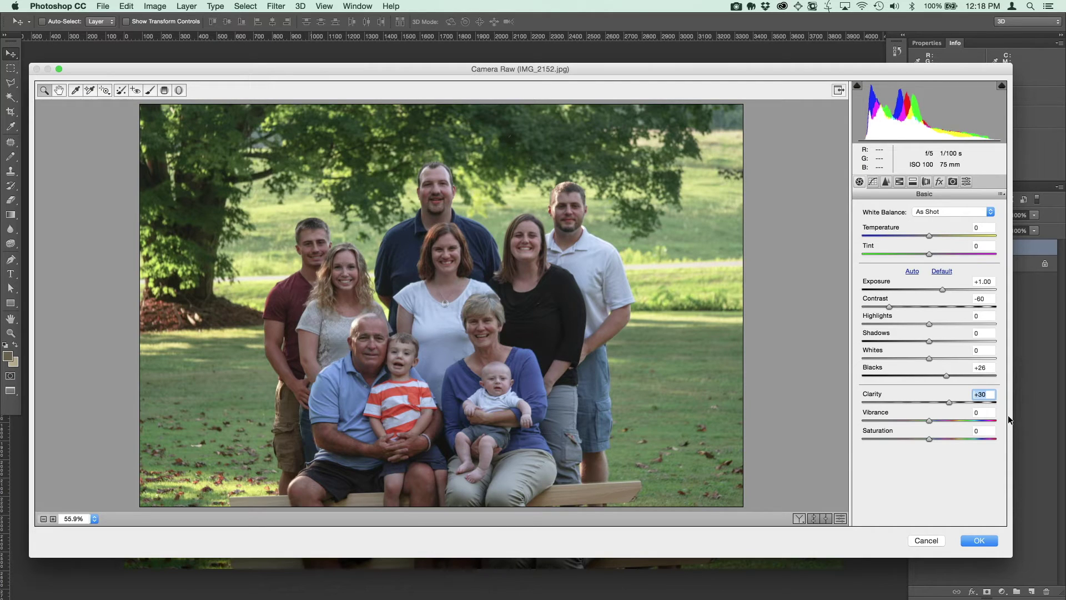
key("shift+Down")
key("shift+Down")
key("shift+Down")
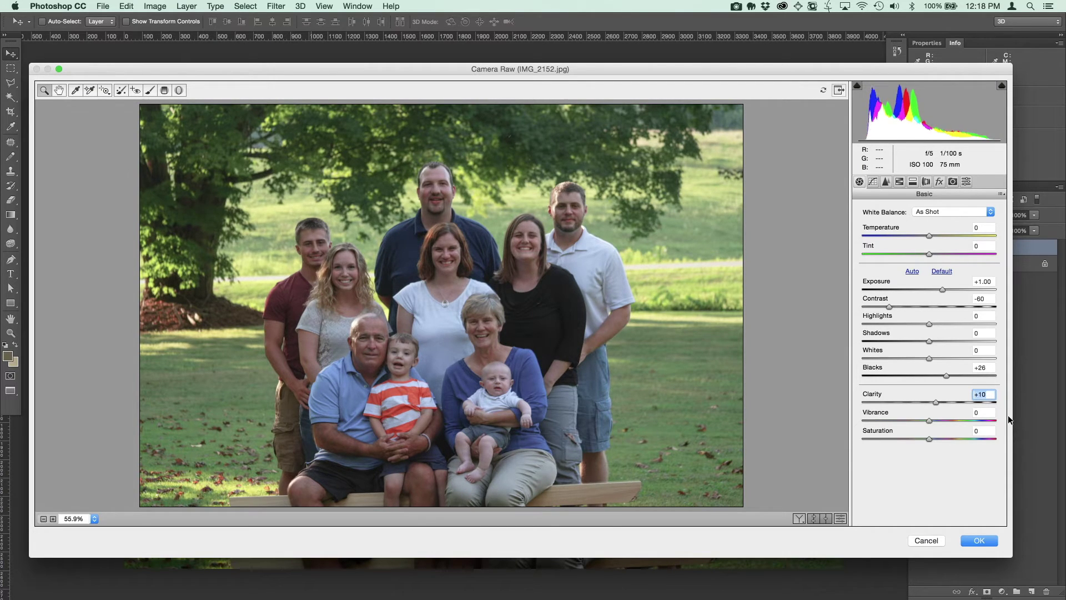
key("shift+Up")
key("shift+Up")
Step: Raise Vibrance to +40
left_click(986, 413)
key("shift+Up")
key("shift+Up")
key("shift+Up")
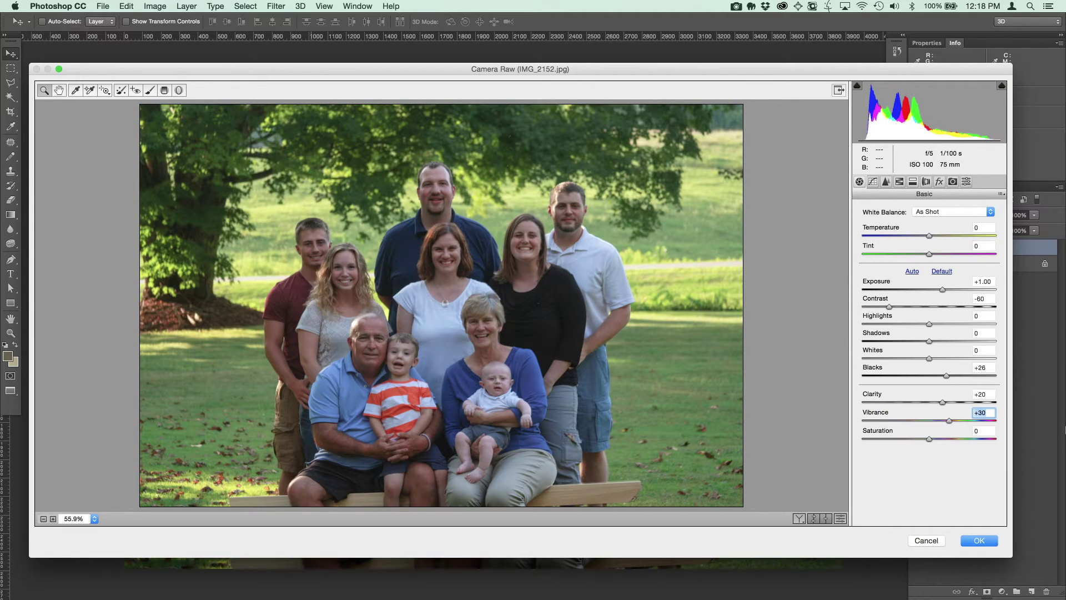
key("shift+Up")
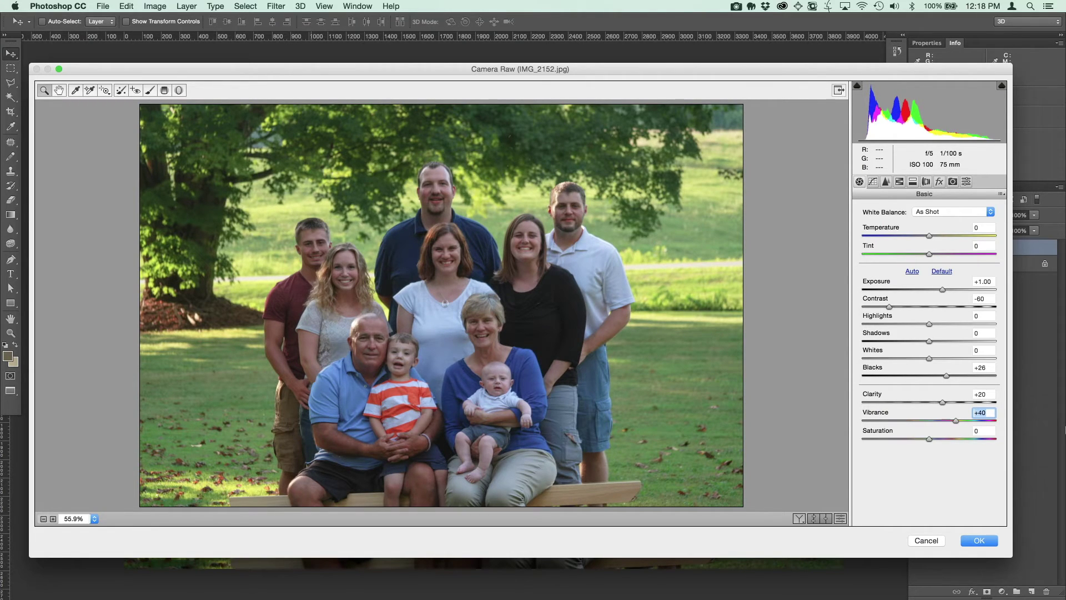
key("shift+Up")
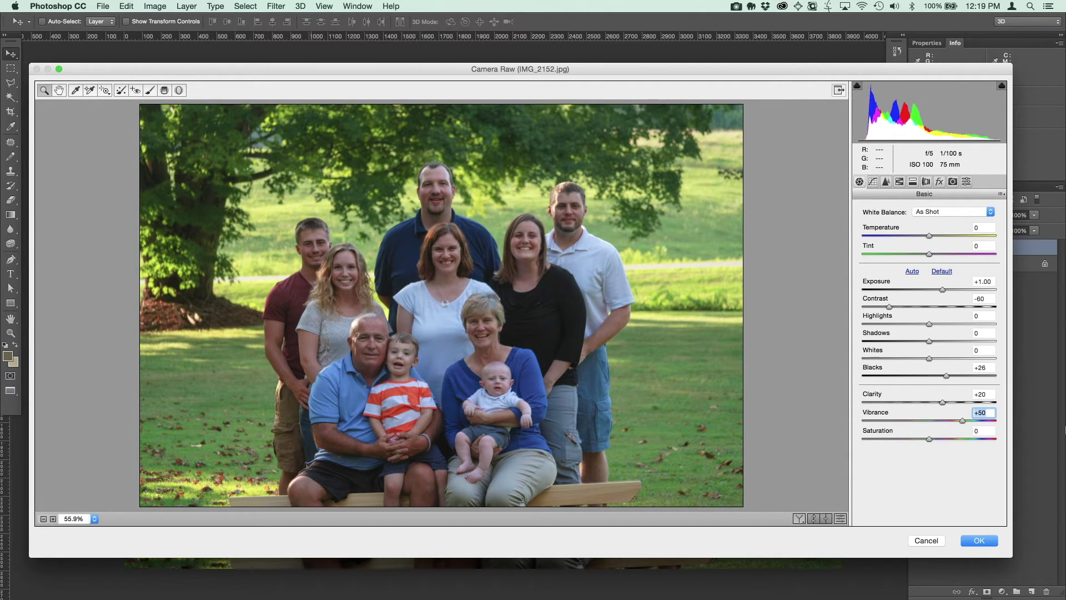
key("shift+Down")
Step: Nudge Saturation up to a slight +6 after trying several values
left_click(983, 432)
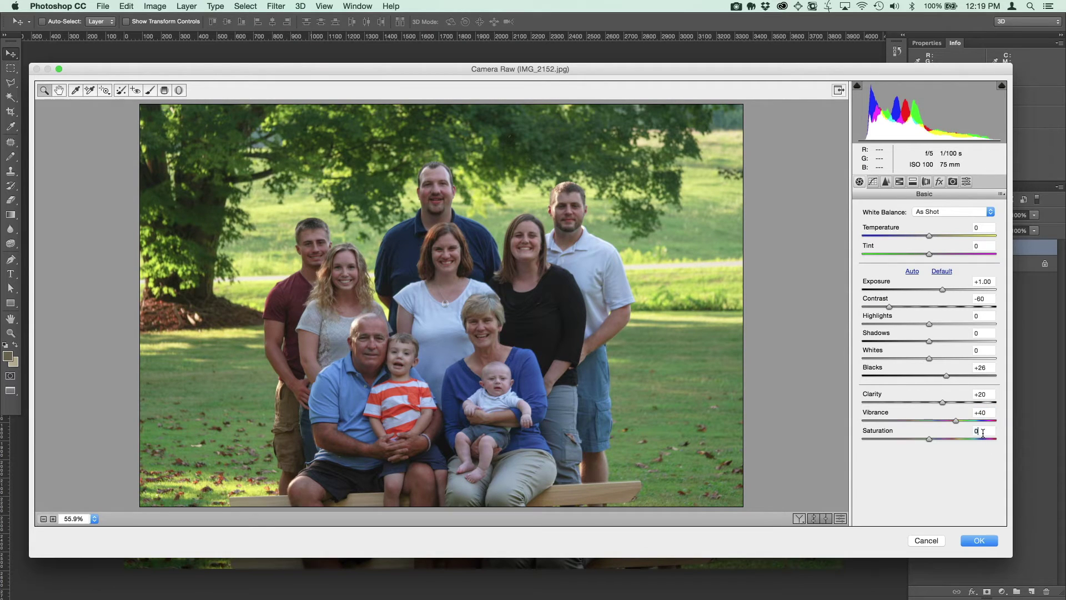
key("shift+Down")
key("shift+Down")
key("shift+Up")
key("shift+Up")
key("shift+Up")
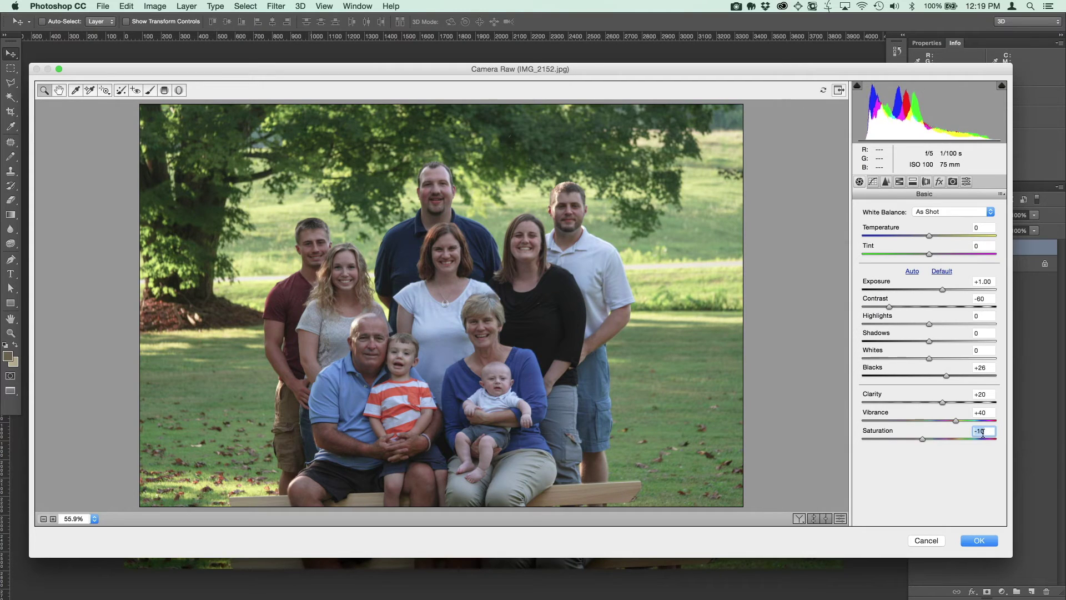
key("shift+Up")
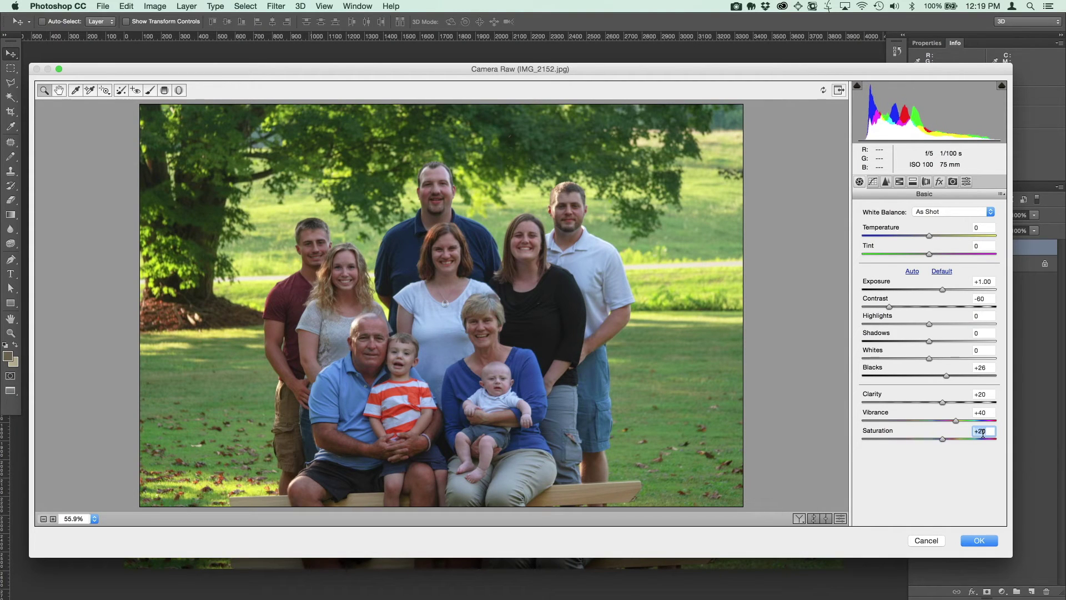
key("shift+Down")
key("shift+Down")
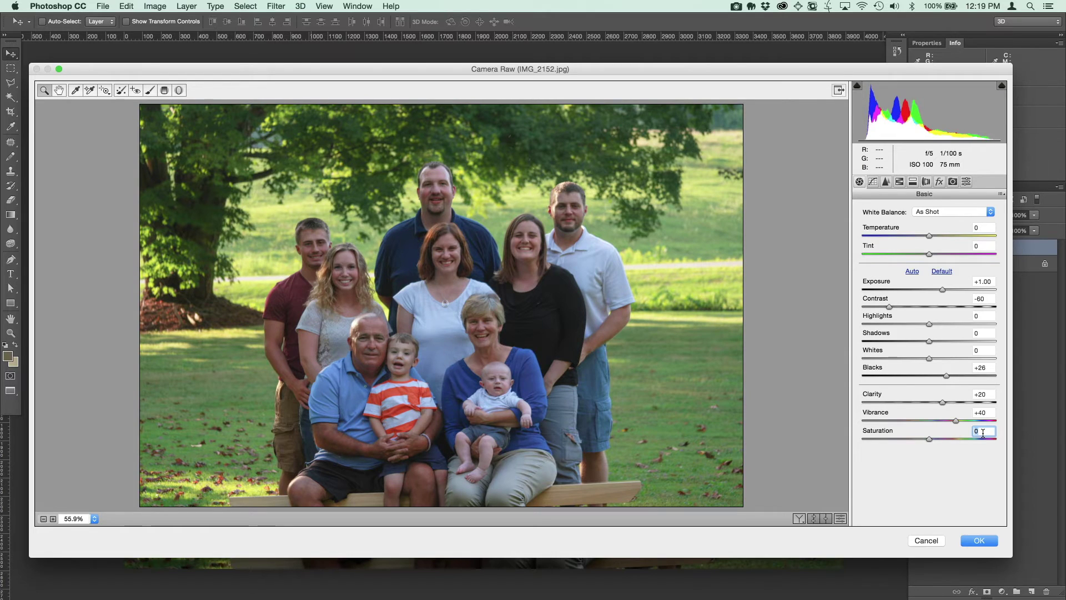
key("shift+Up")
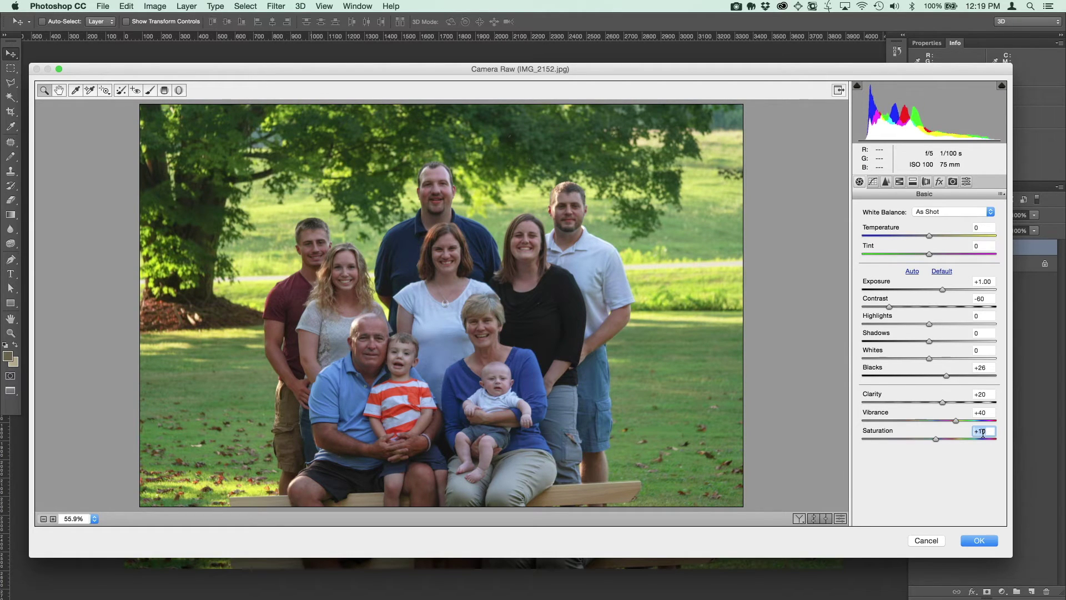
key("Down")
key("Down")
key("Down")
key("Down")
Step: Raise the parametric tone curve Lights value to +30
left_click(873, 182)
key("shift+Up")
key("shift+Up")
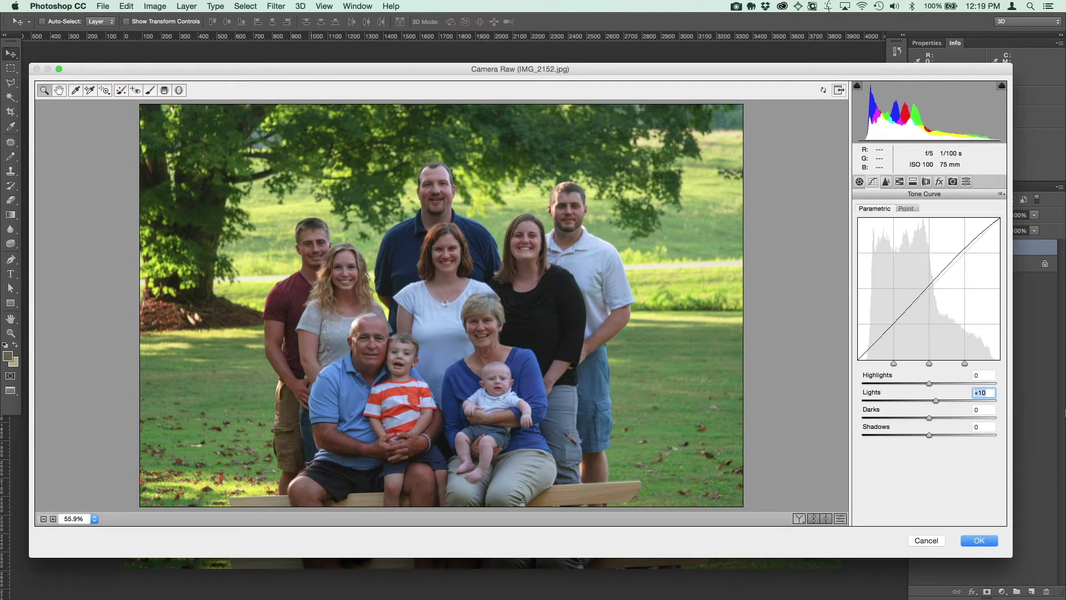
key("shift+Up")
key("shift+Up")
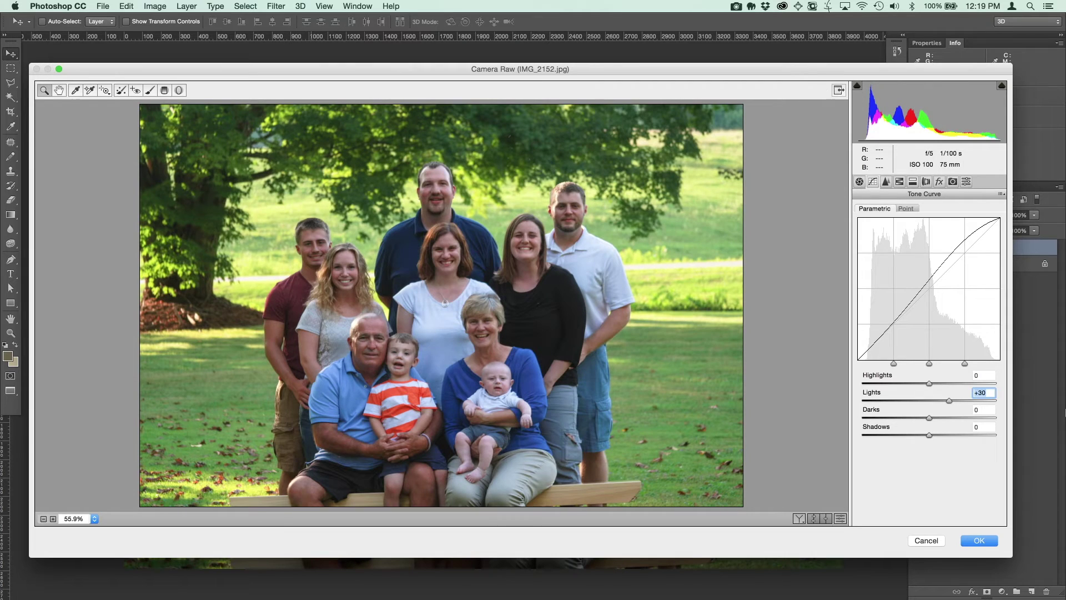
key("shift+Down")
key("shift+Down")
Step: Try Darks values up to +20, then settle Lights at +20 and Darks back at 0
key("Down")
key("Down")
key("Down")
key("Down")
key("Down")
key("Down")
key("Down")
key("Down")
key("Down")
key("Down")
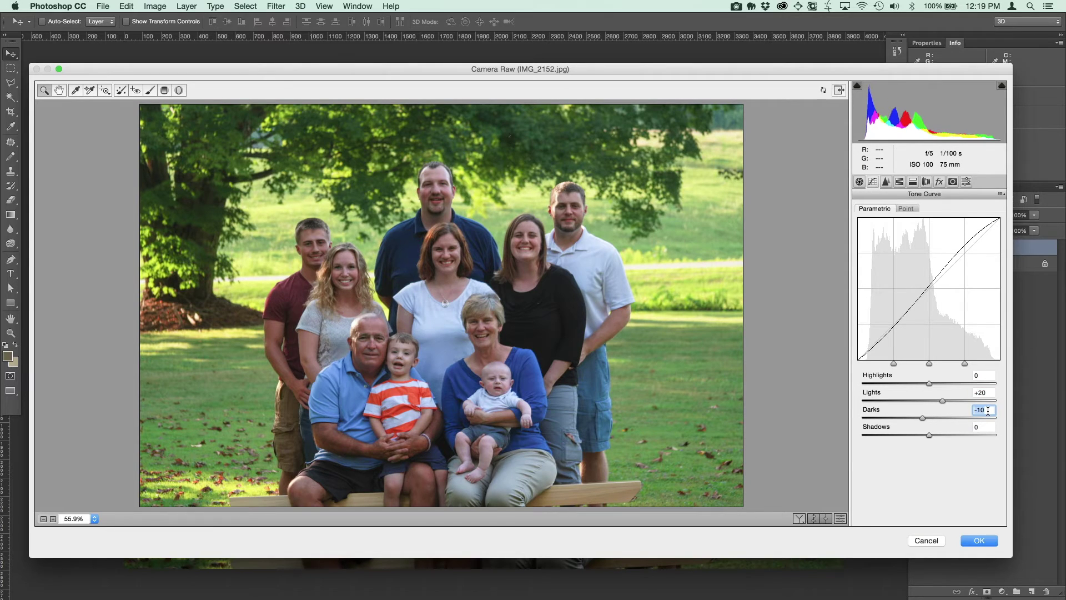
key("shift+Up")
key("shift+Up")
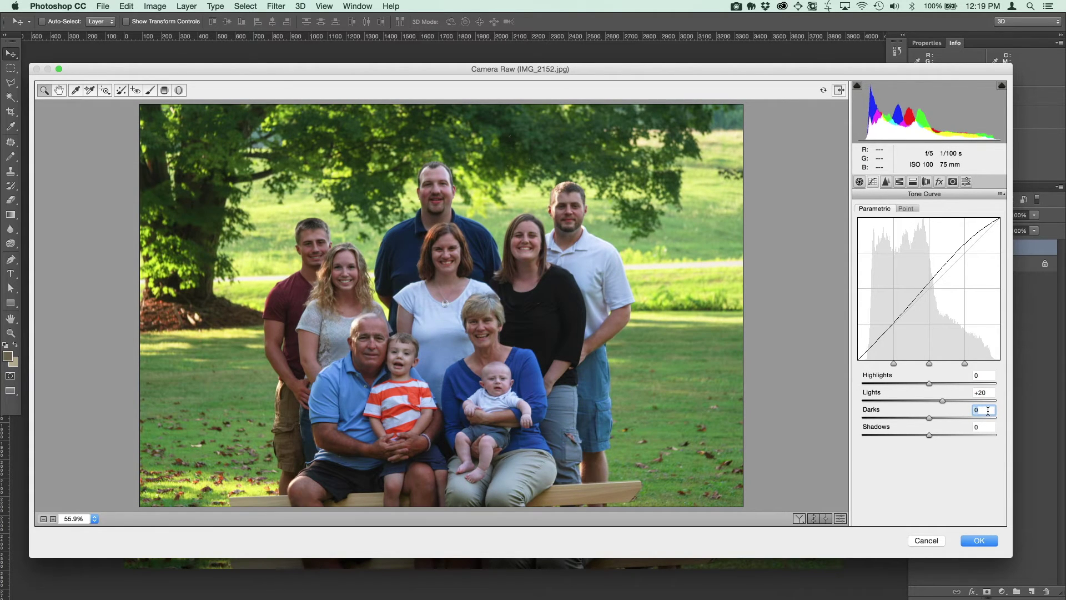
key("shift+Up")
key("shift+Down")
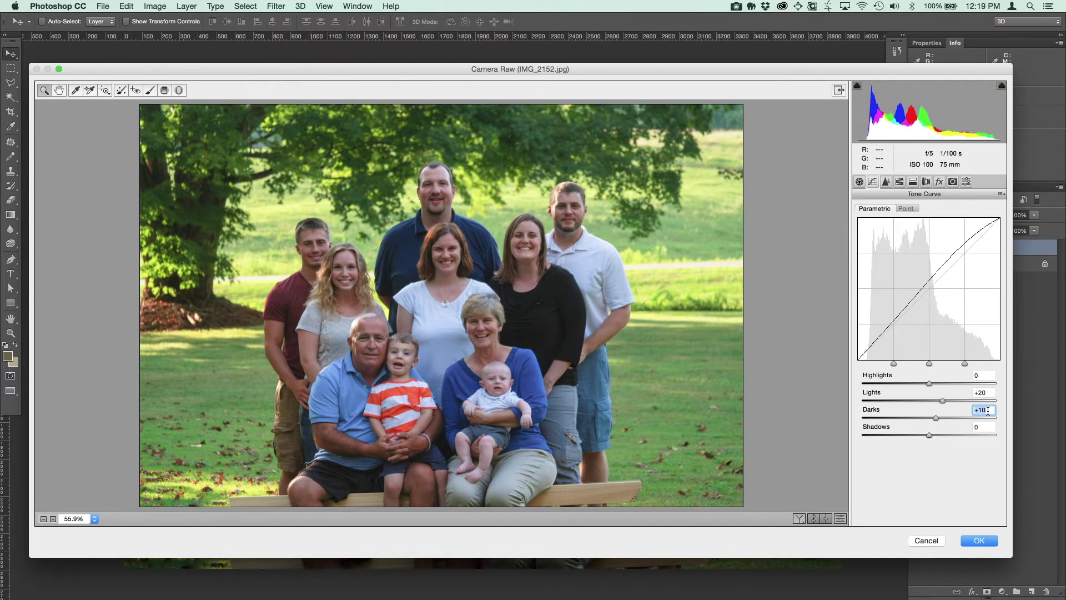
key("shift+Tab")
key("shift+Down")
key("shift+Up")
left_click(982, 410)
key("shift+Down")
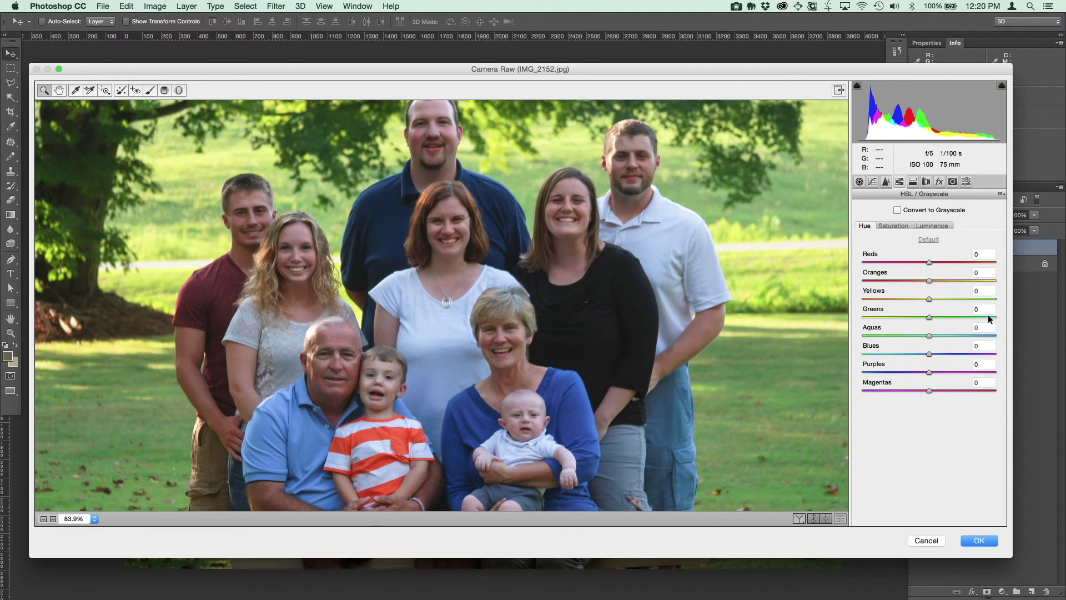
Step: Set the HSL Greens hue to -10 and Reds hue to +10
left_click(988, 314)
key("shift+Down")
left_click(990, 253)
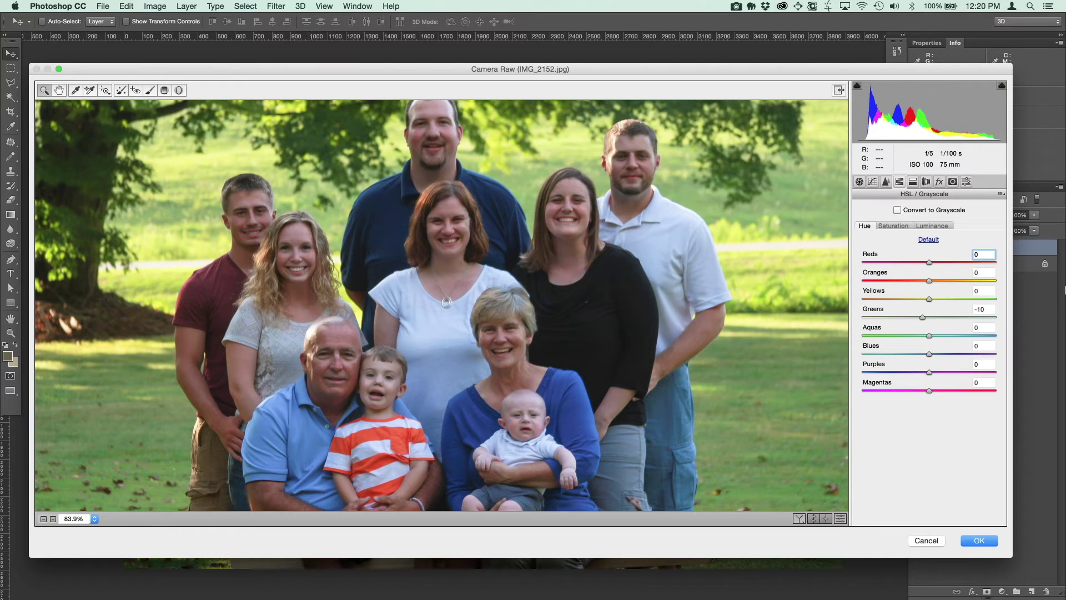
mouse_move(944, 262)
left_mouse_down()
mouse_move(1000, 264)
mouse_move(904, 259)
mouse_move(958, 255)
left_mouse_up()
type("10")
Step: Try Yellows, Blues and Purples hue shifts, then reset each back to 0
left_click(990, 291)
type("-100")
key("Return")
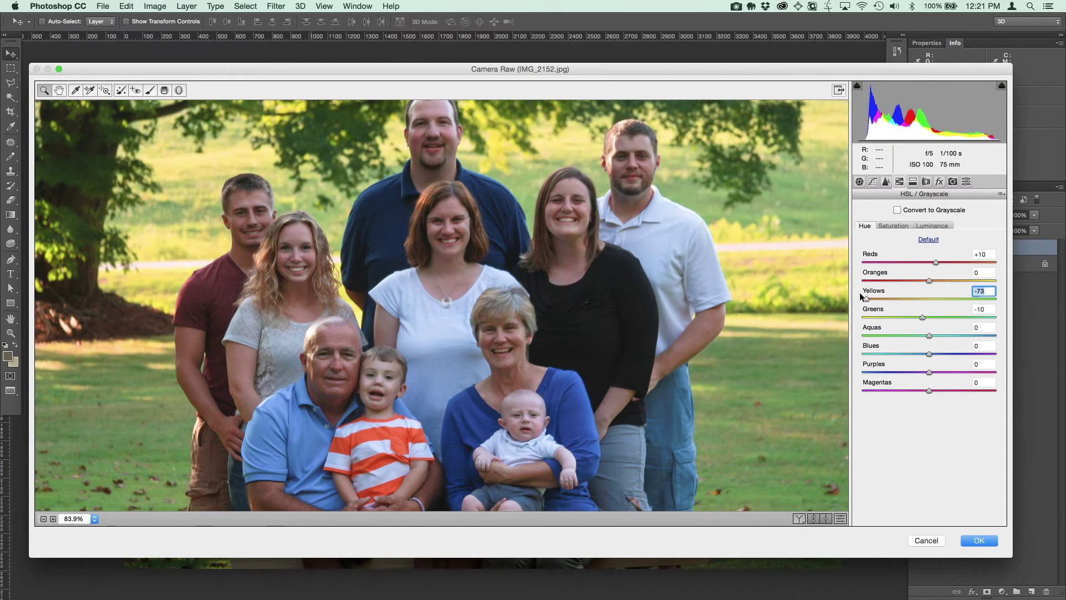
type("0")
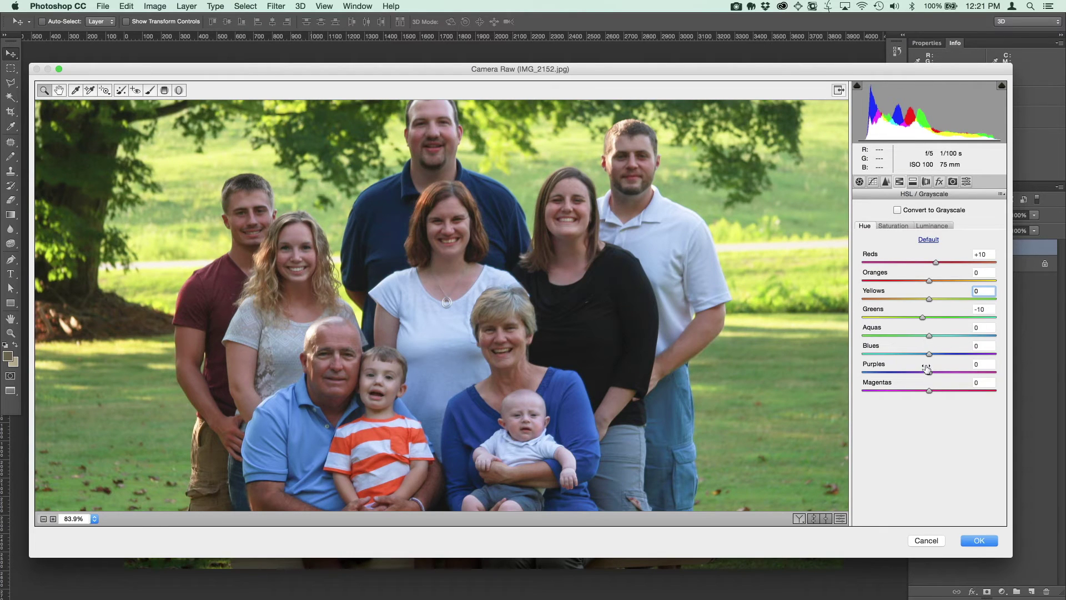
left_click_drag(930, 356, 906, 353)
double_click(907, 353)
left_click(984, 346)
left_click_drag(929, 372, 862, 371)
left_click_drag(986, 375, 874, 374)
double_click(905, 373)
Step: Set the Magentas hue to -10
left_click_drag(927, 390, 988, 389)
mouse_move(870, 392)
left_mouse_down()
mouse_move(849, 391)
mouse_move(993, 394)
mouse_move(872, 385)
left_mouse_up()
key("Tab")
type("-10")
key("Tab")
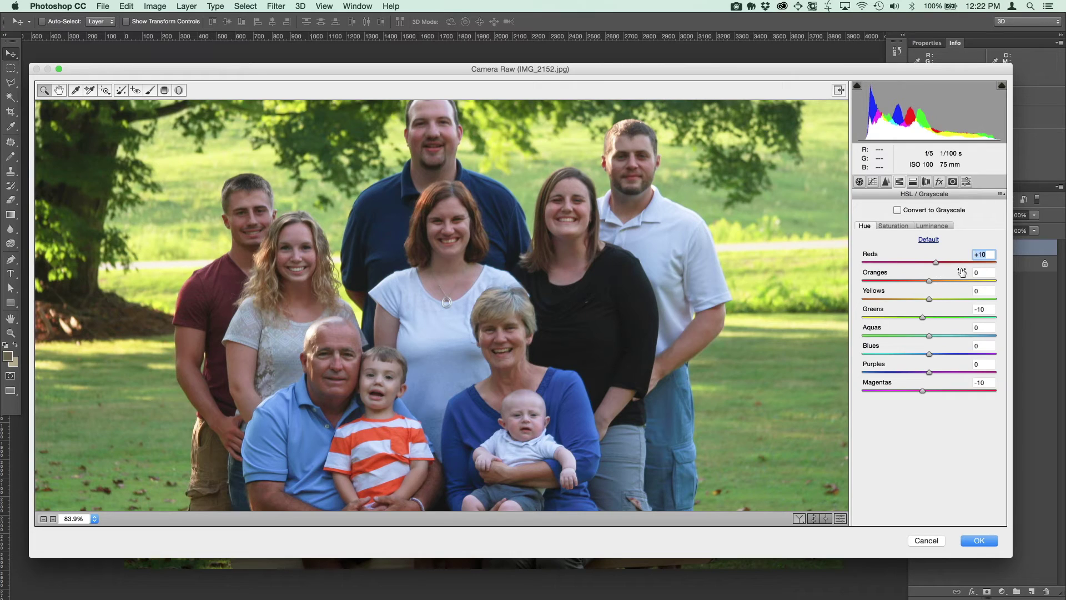
left_click(912, 182)
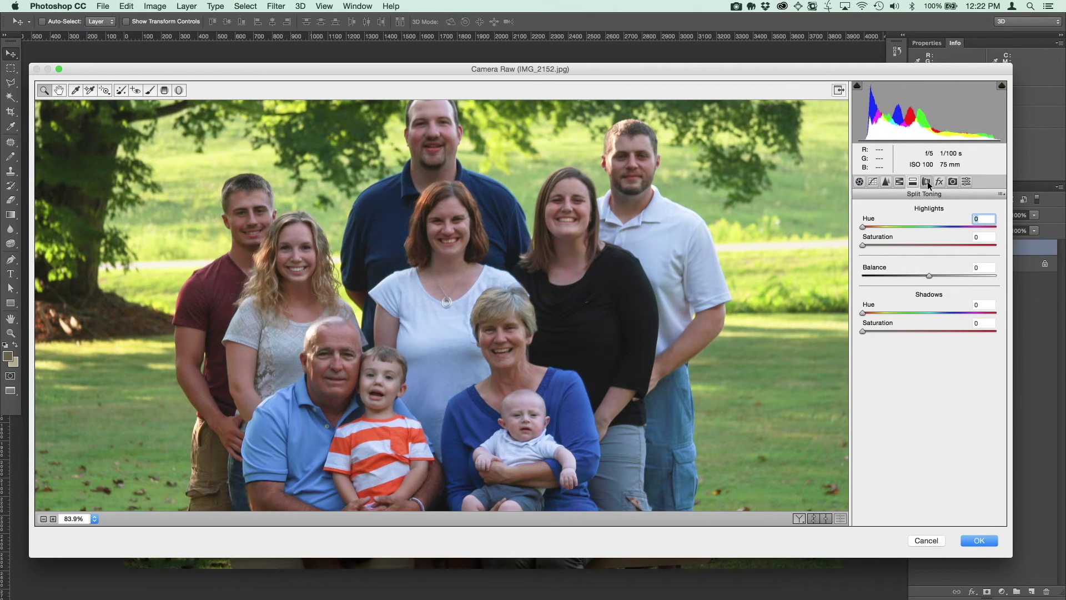
Step: Review the Lens Corrections, Effects, Camera Calibration and Presets panels, then return to Basic
left_click(927, 182)
left_click(940, 181)
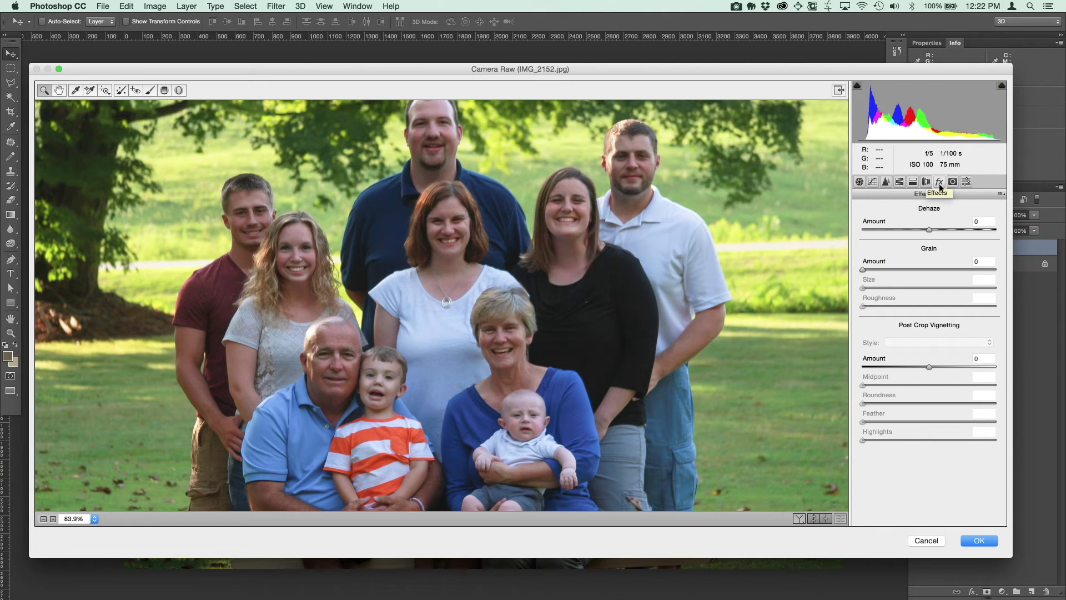
left_click(954, 182)
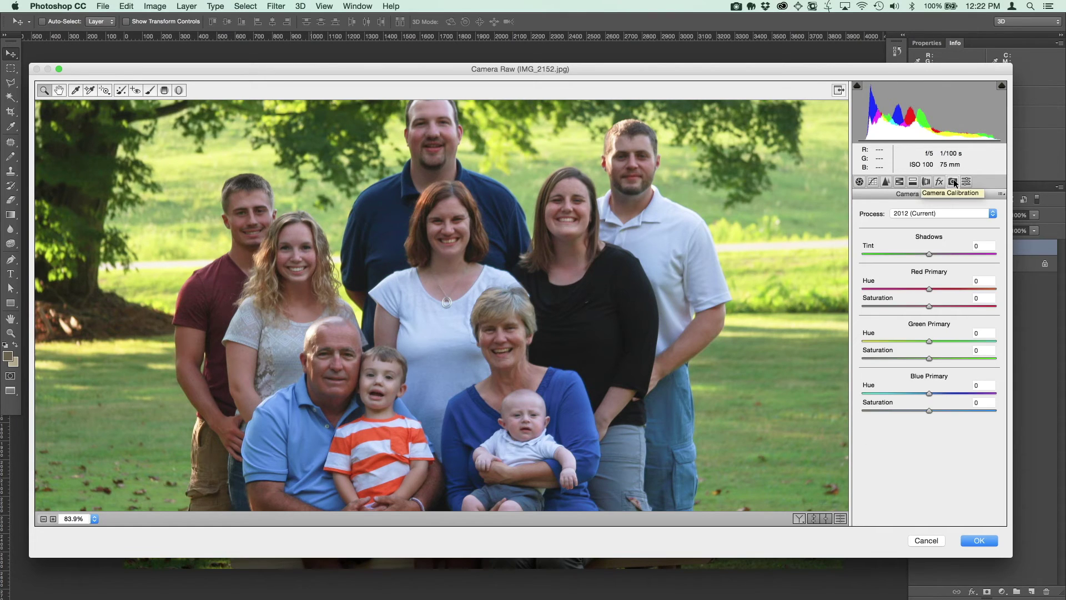
left_click(967, 181)
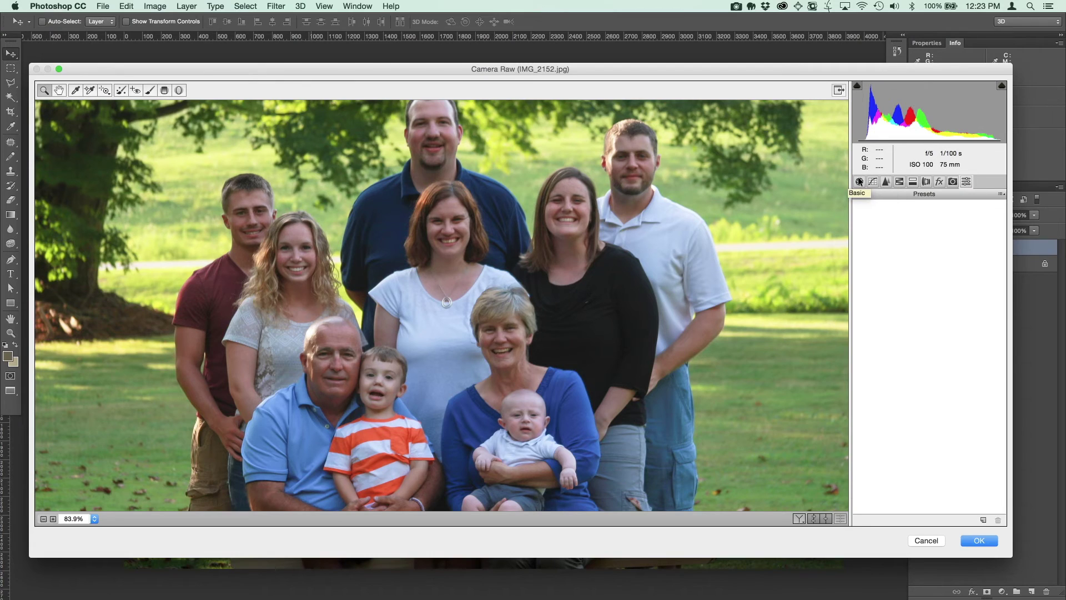
left_click(859, 181)
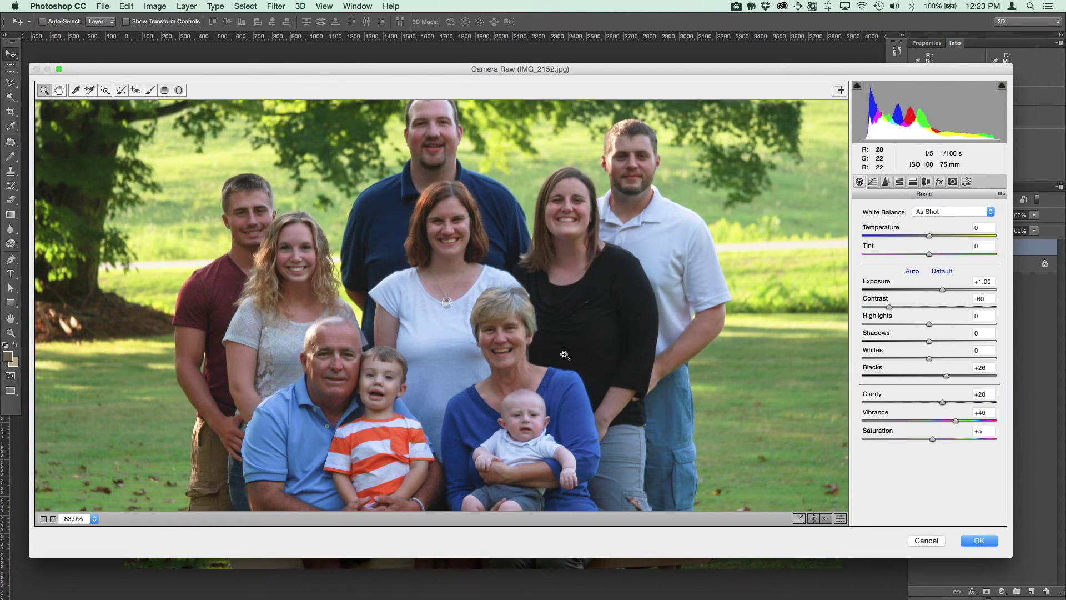
Step: Compare Before/After side by side and zoom the preview out to 50%
left_click(799, 519)
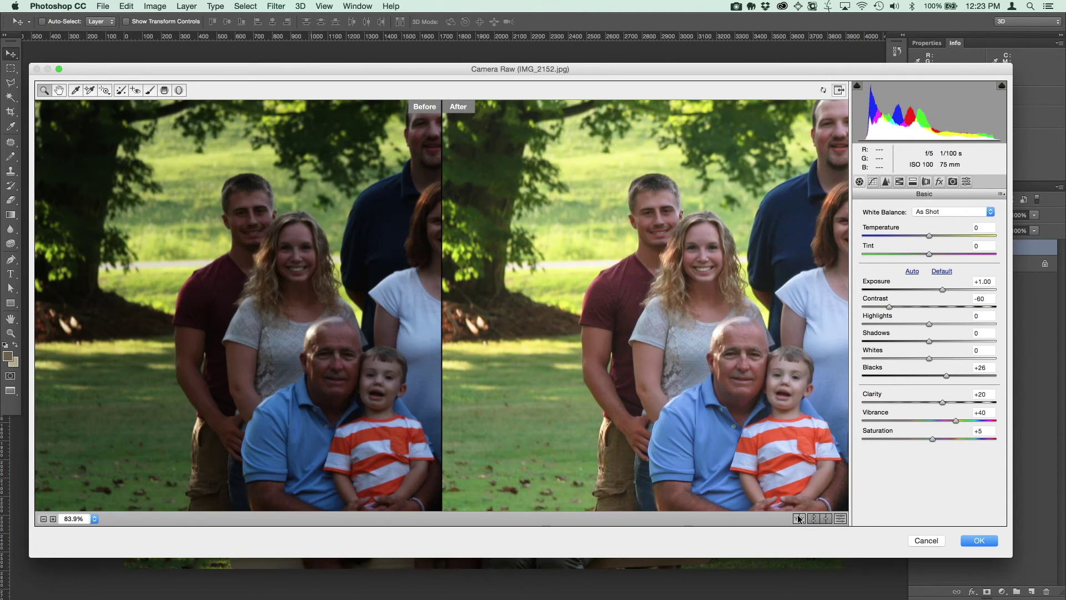
left_click(800, 519)
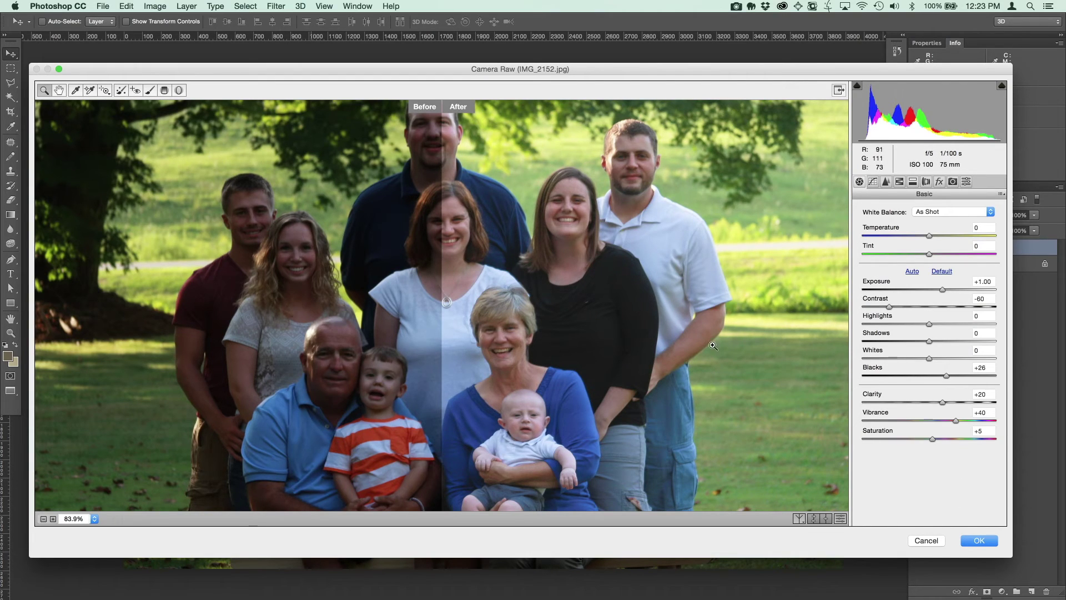
key("alt")
left_click(157, 130, "alt")
left_click(158, 130, "alt")
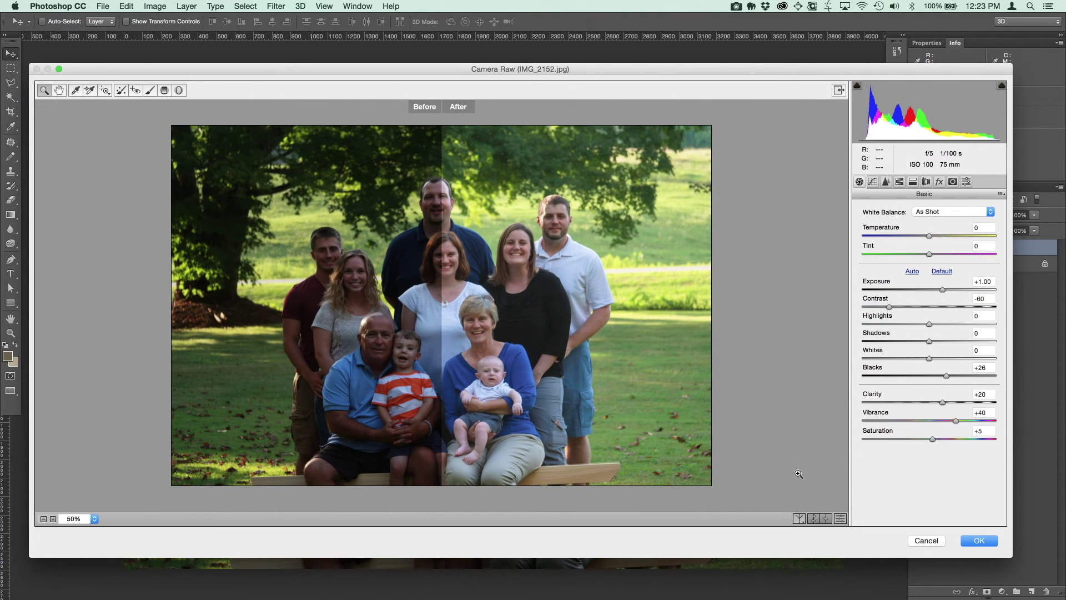
Step: Cycle through the Before/After split layouts, return to single view, and apply the edits with OK
left_click(800, 519)
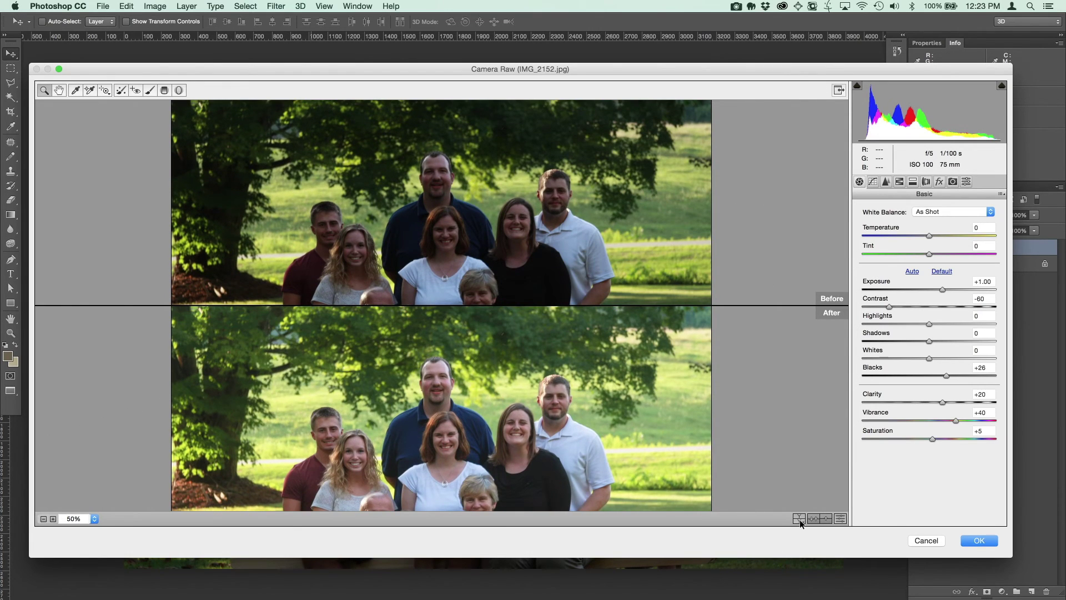
left_click(799, 518)
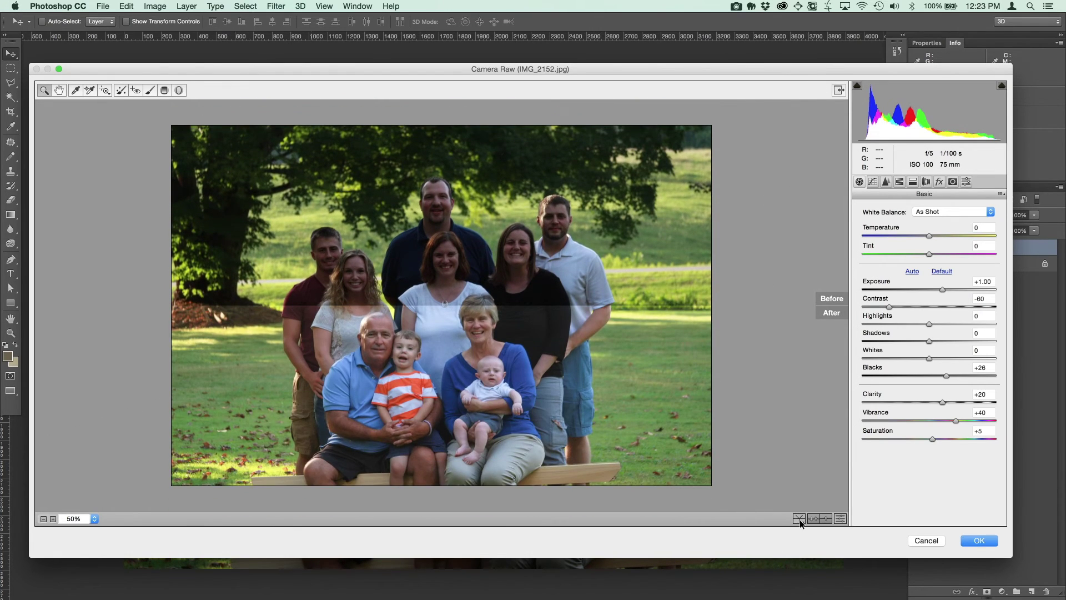
left_click(800, 518)
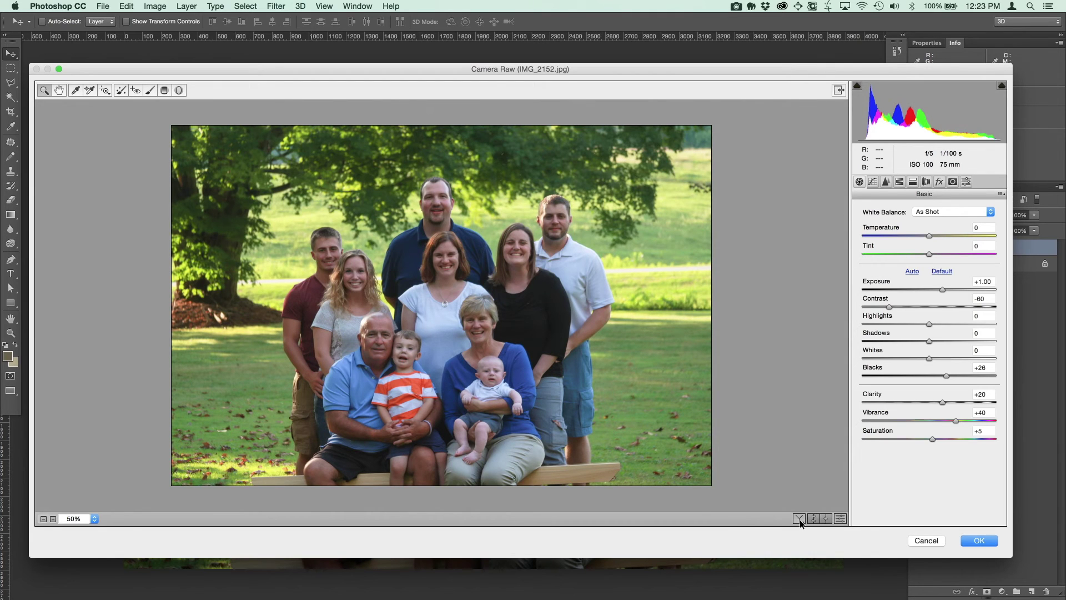
left_click(799, 519)
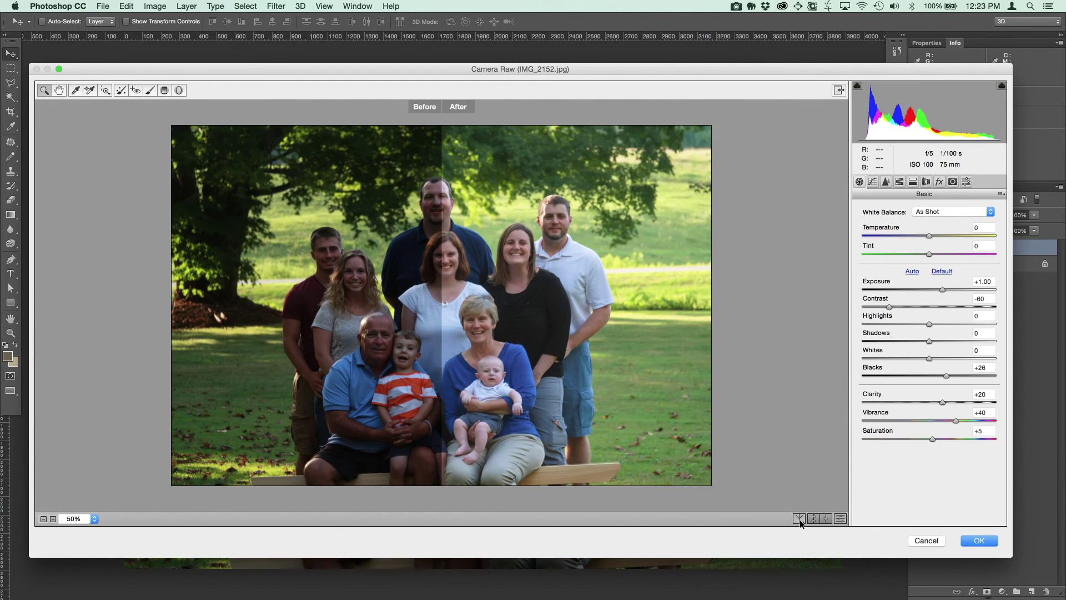
left_click(800, 519)
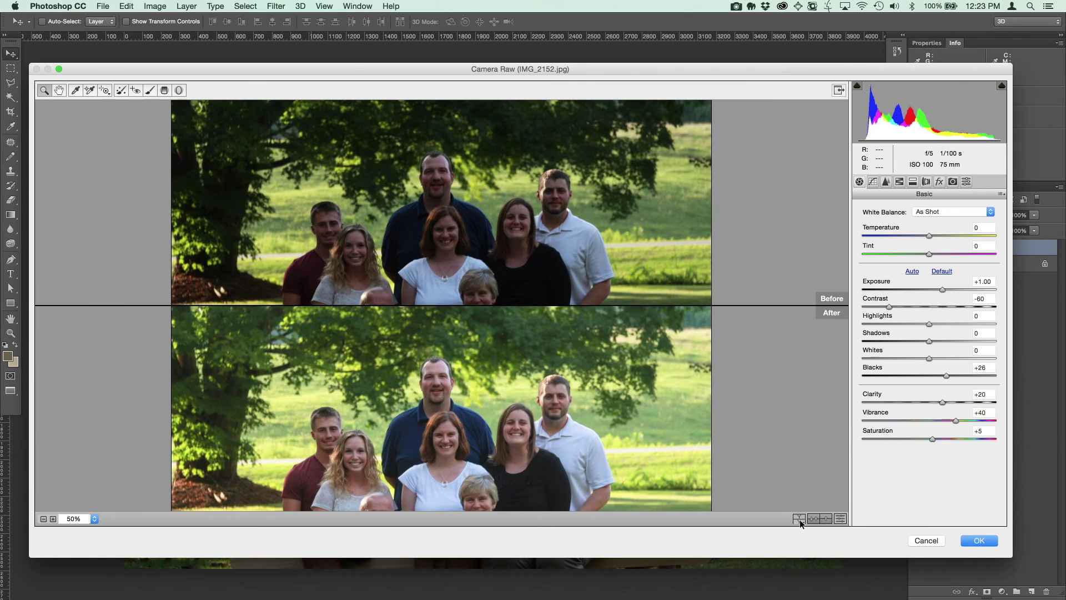
left_click(799, 519)
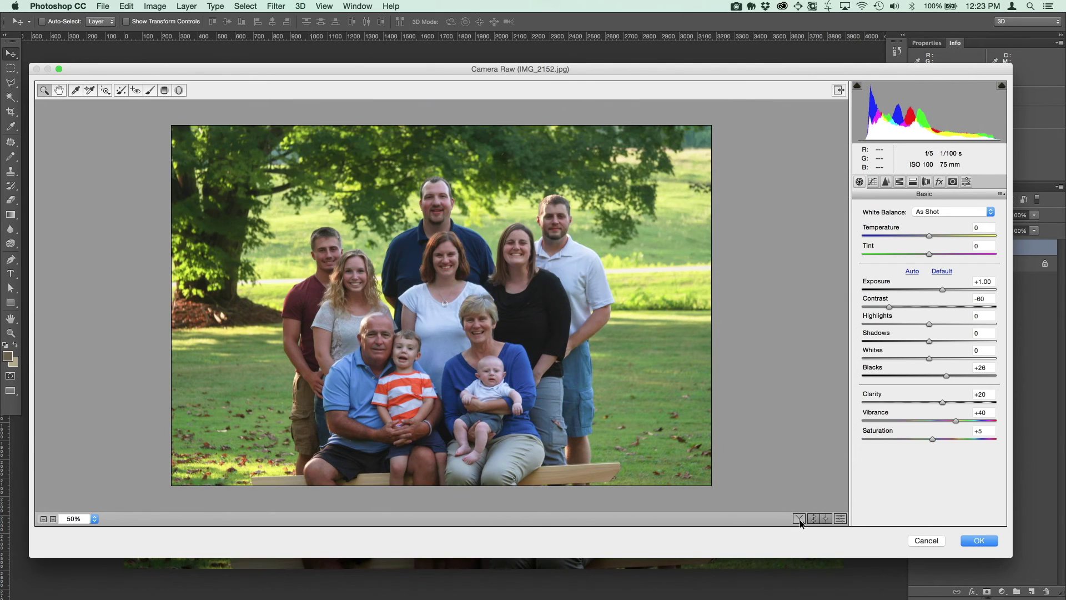
left_click(800, 519)
left_click(800, 519)
left_click(983, 540)
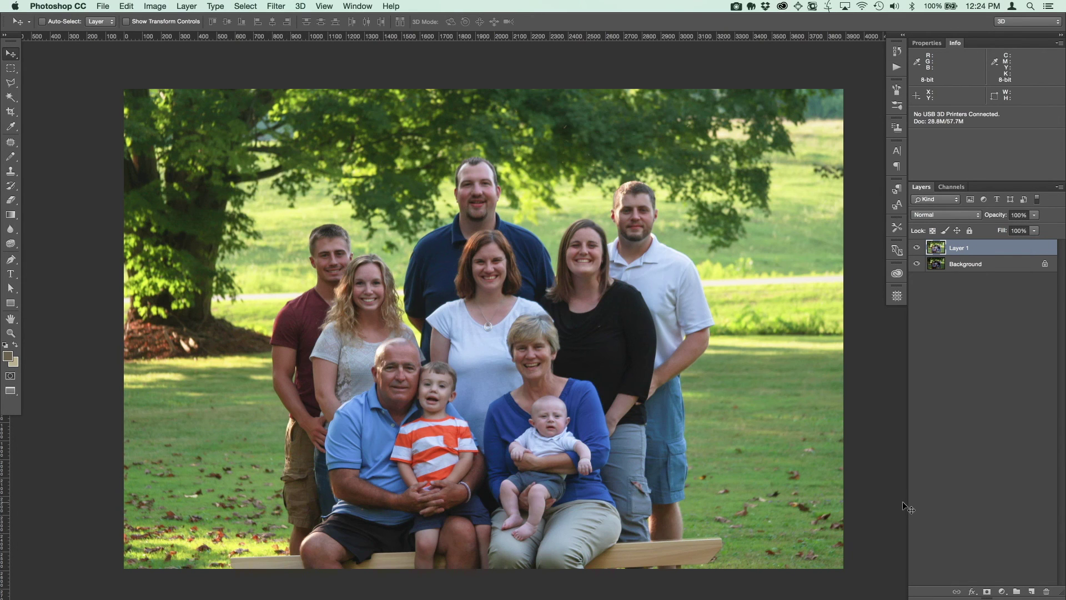